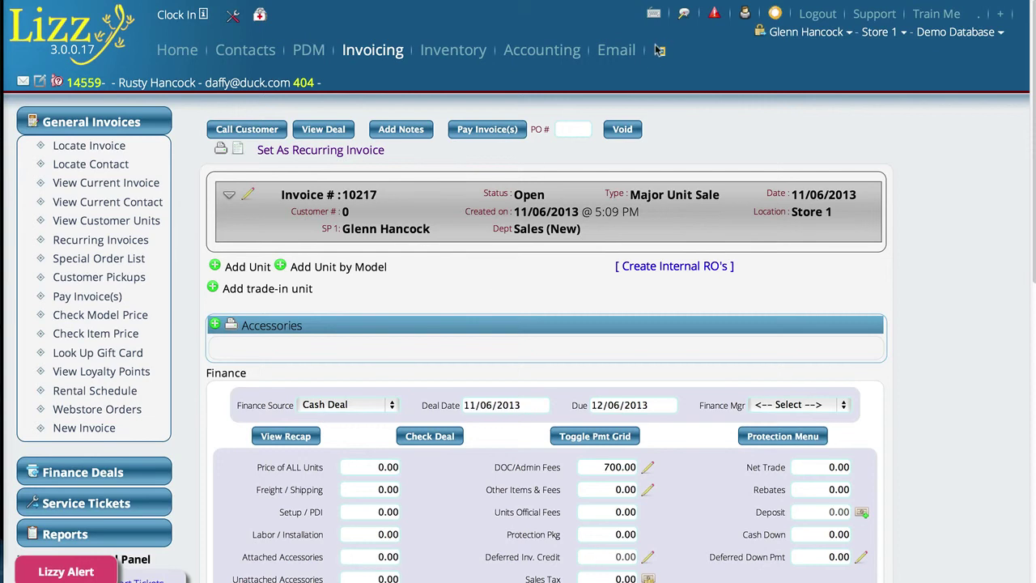
- Open the Model Numbers list under Settings > Serialized Items
mouse_move(664, 53)
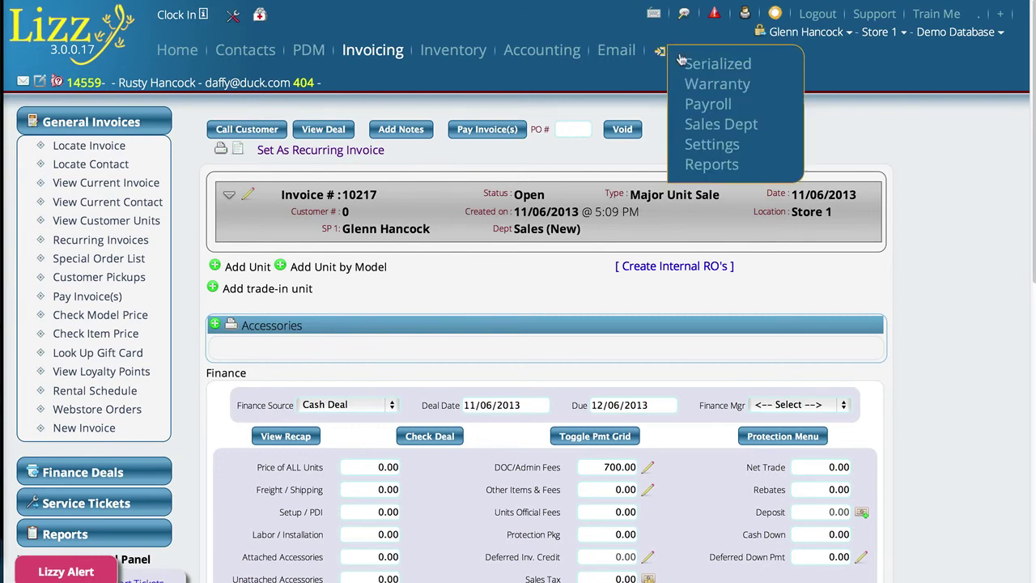
left_click(710, 143)
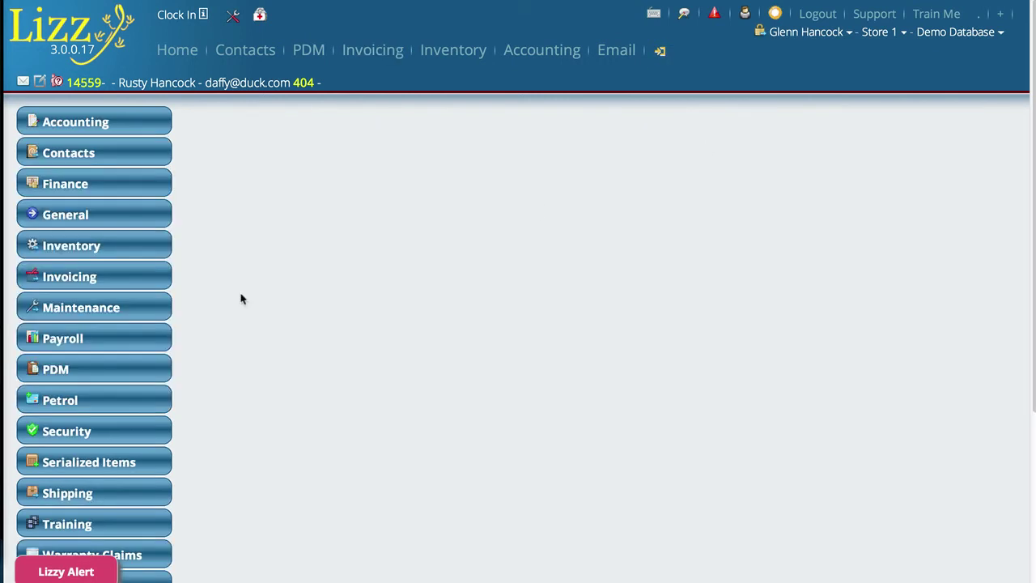
left_click(87, 463)
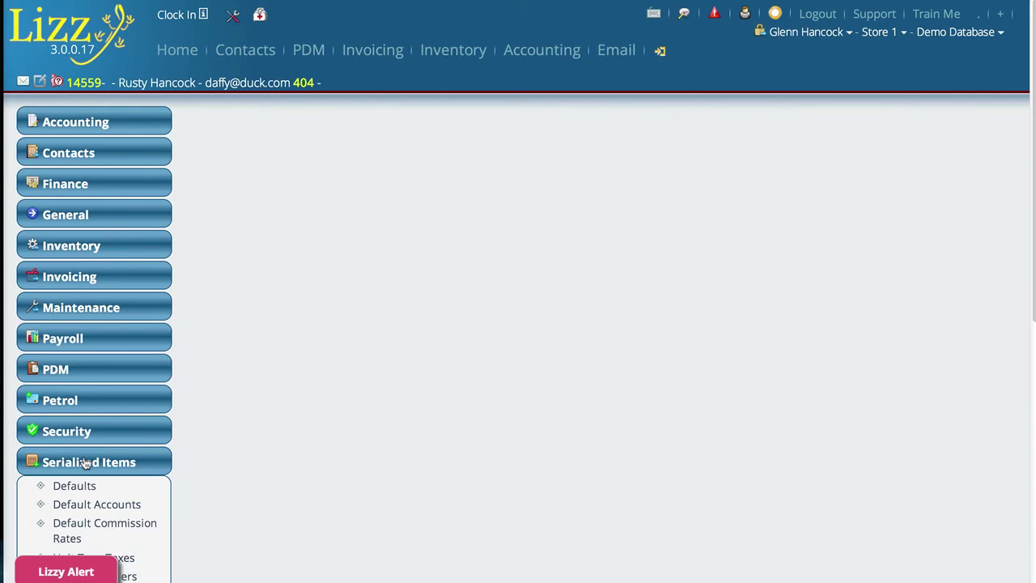
scroll(88, 462, "down", 3)
left_click(104, 470)
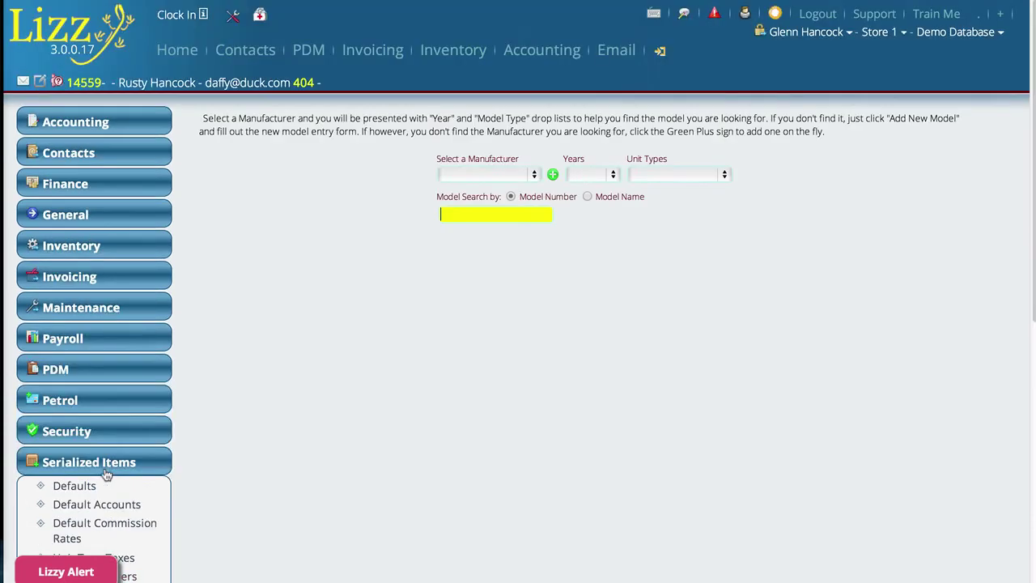
- Confirm the TestVendor7 2000 ATV model has no rebates, then return to Invoicing
left_click(459, 372)
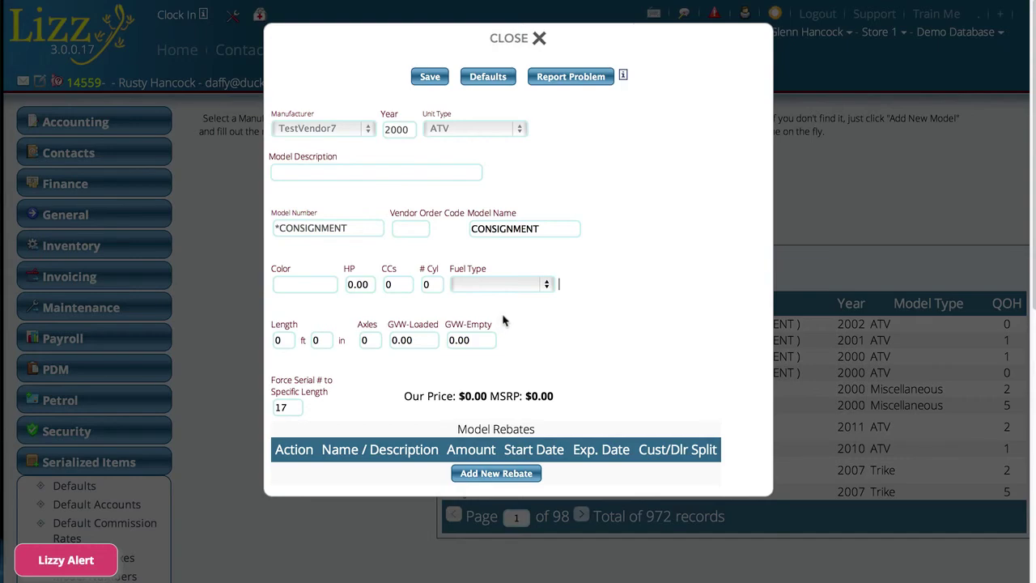
scroll(502, 365, "down", 1)
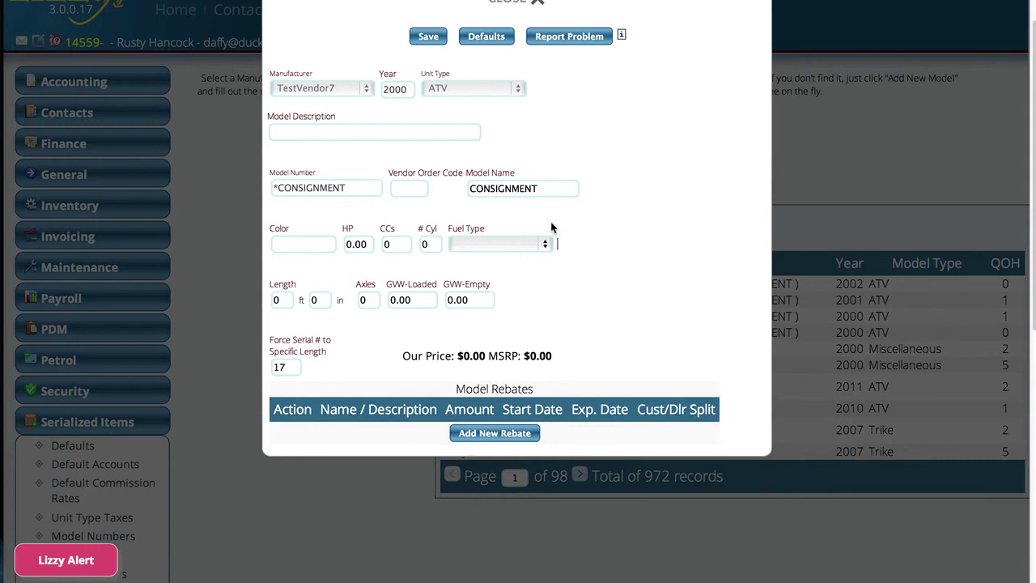
scroll(559, 158, "up", 1)
left_click(506, 41)
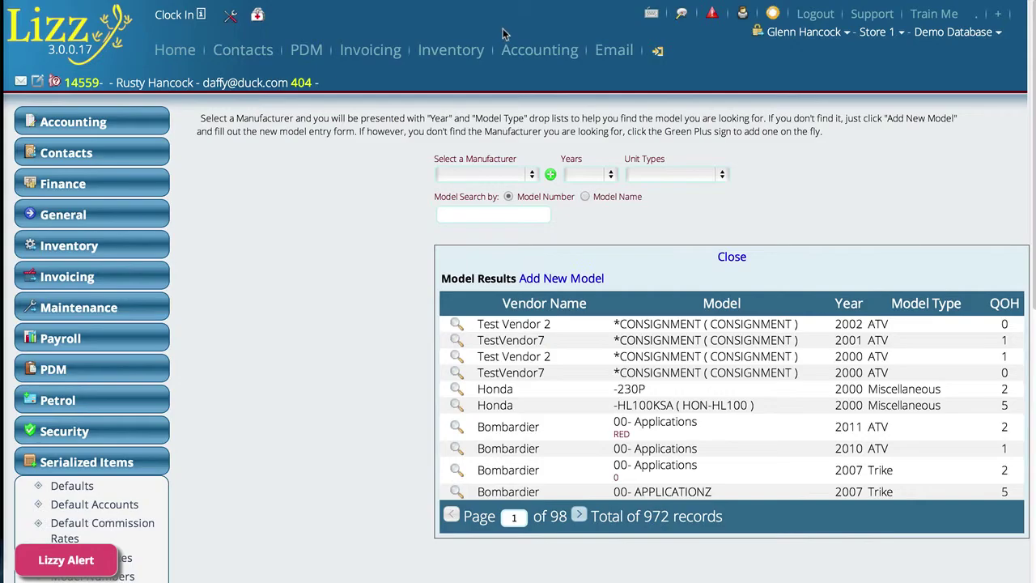
left_click(371, 51)
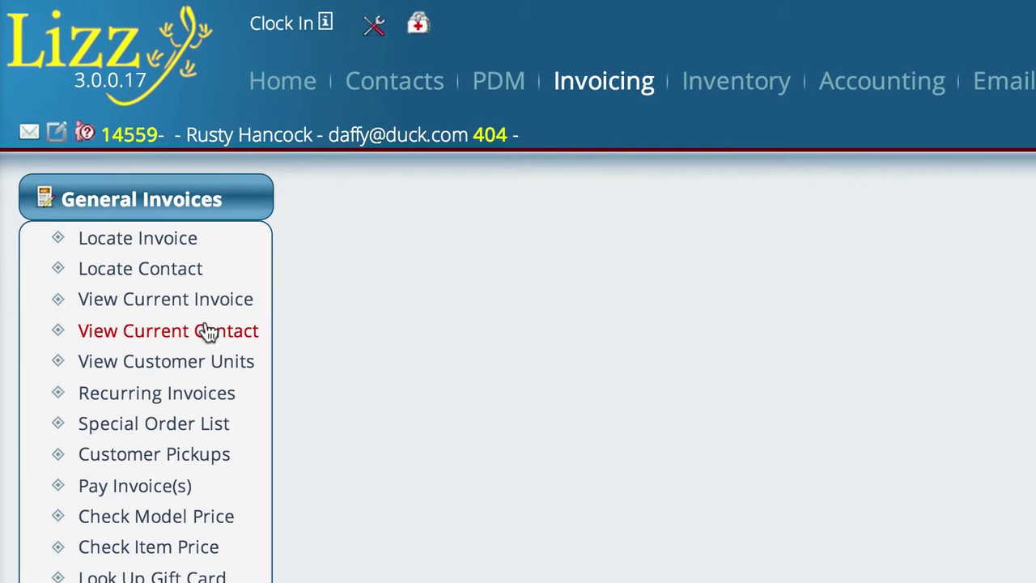
- Add the 2000 Test Vendor 2 ATV by model as a unit on invoice 10217
left_click(167, 306)
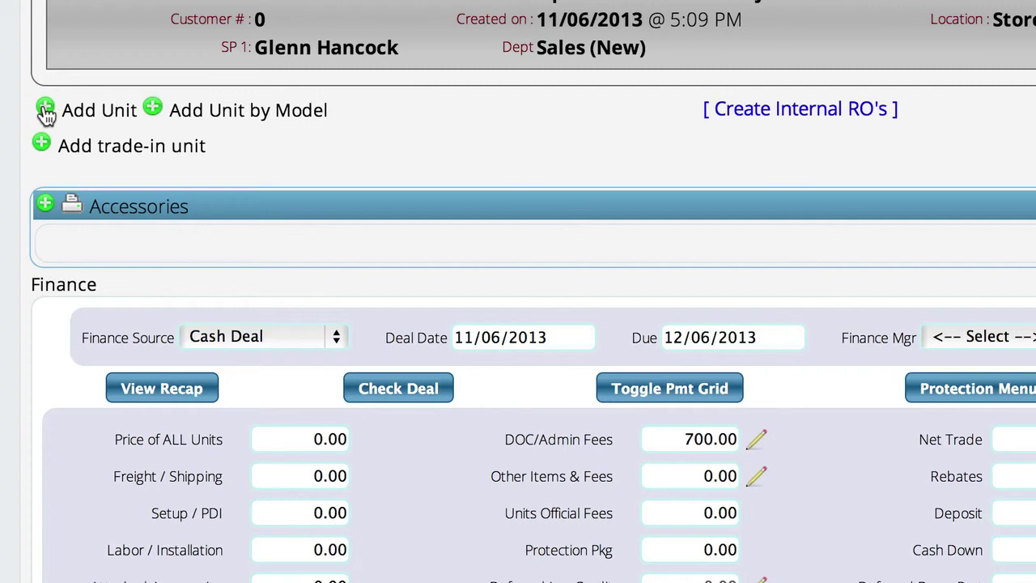
left_click(45, 112)
left_click(167, 109)
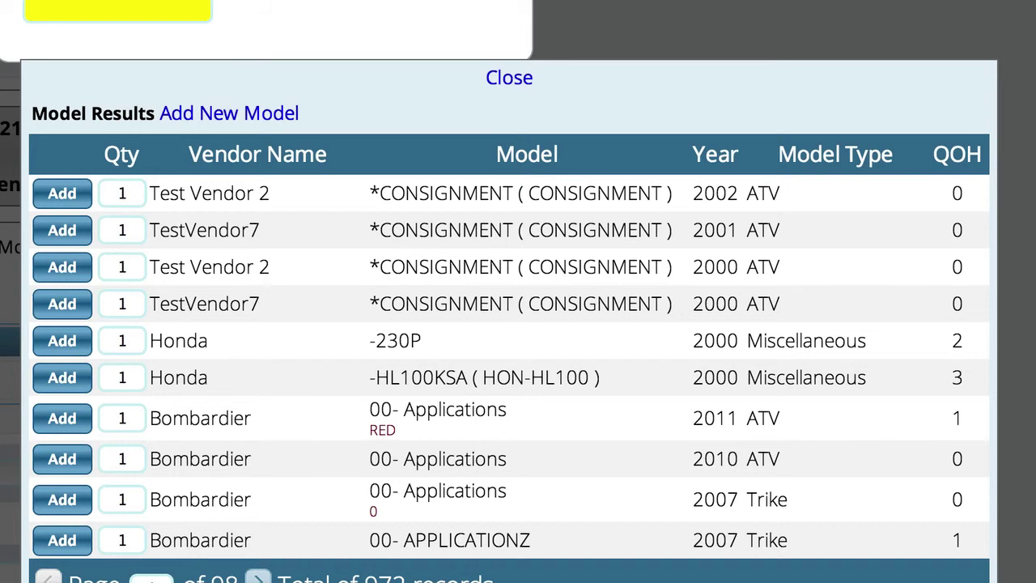
left_click(62, 267)
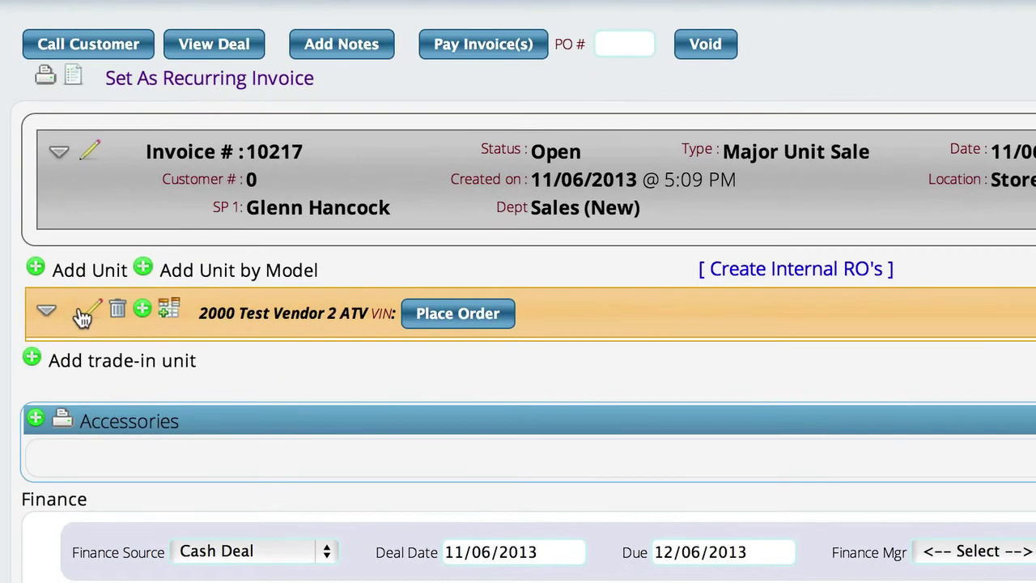
- Expand the ATV unit's details and open its Cust. Rebates list
left_click(46, 313)
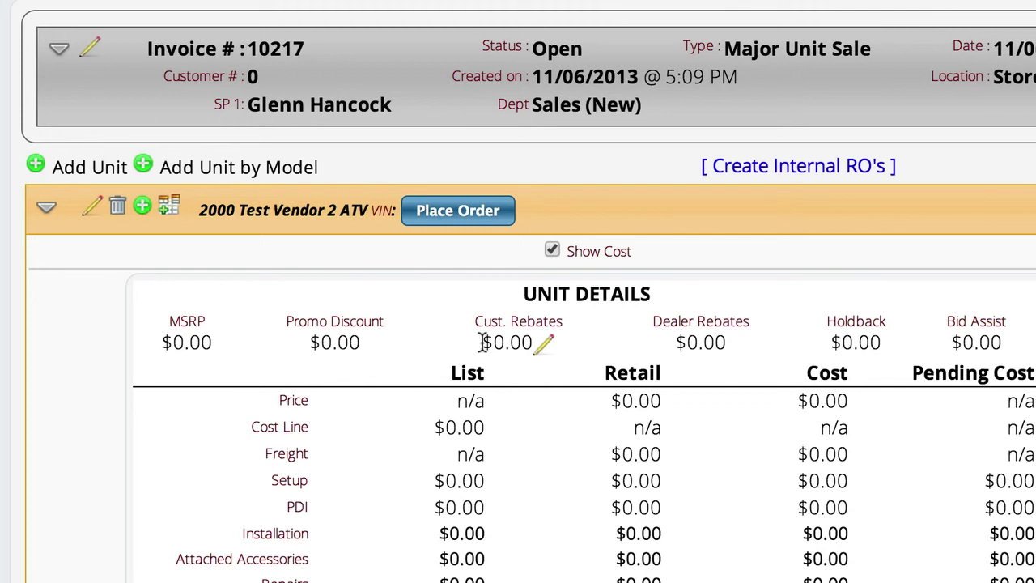
left_click(543, 348)
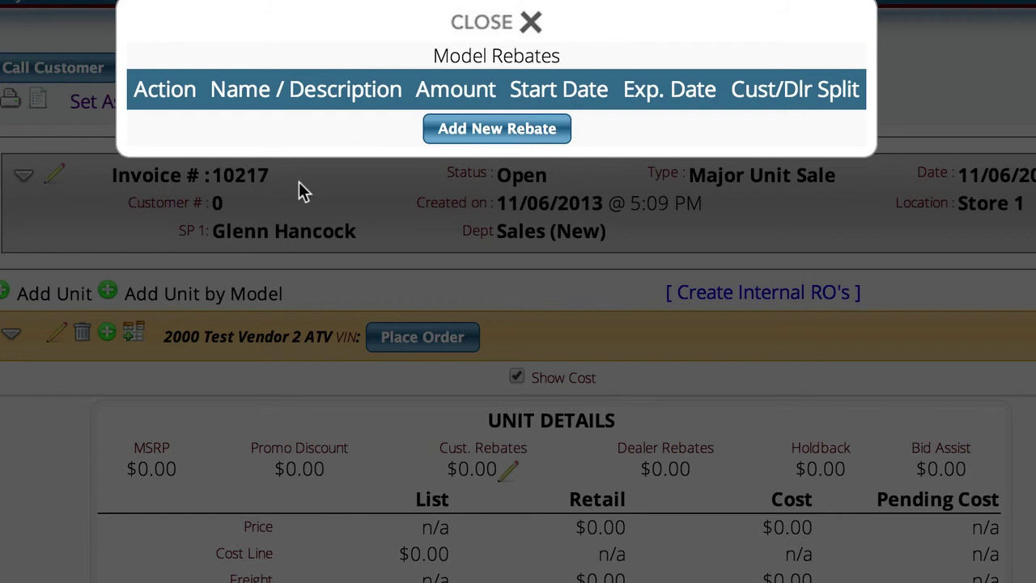
- Start a new rebate named 'Test' for $500, expiring 11/30/2013
left_click(495, 129)
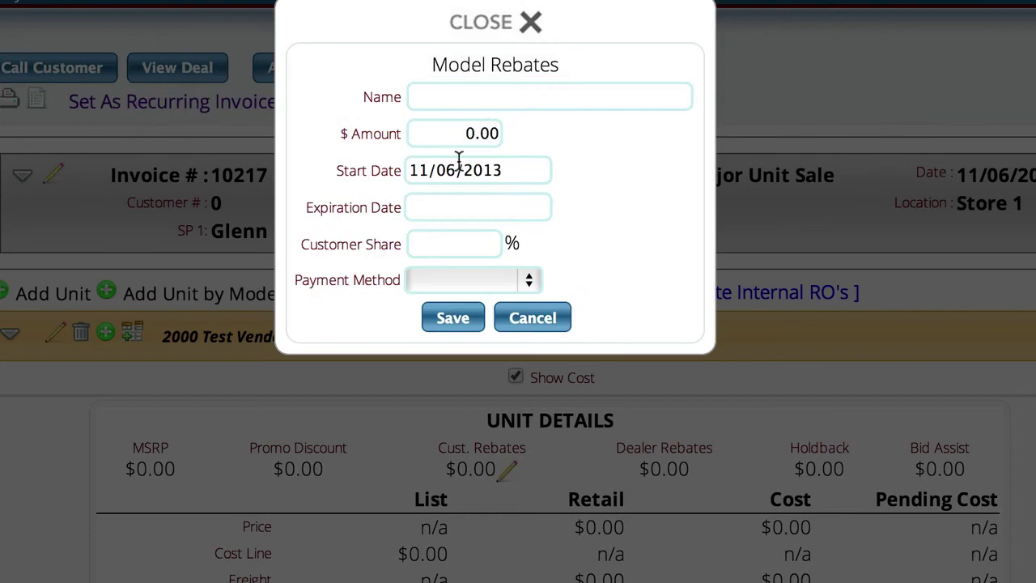
left_click(453, 101)
type("Test")
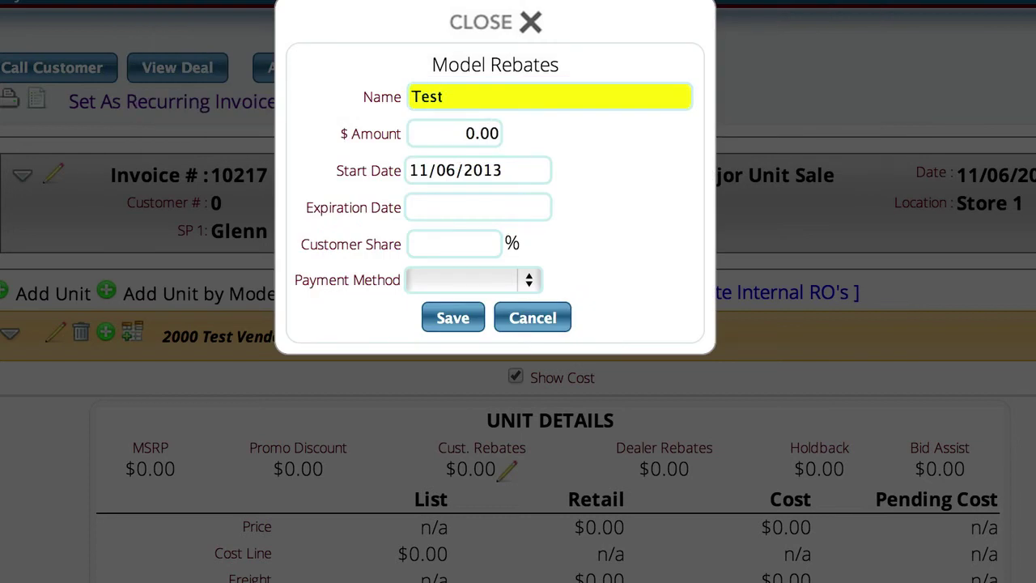
key("Tab")
type("500")
key("Tab")
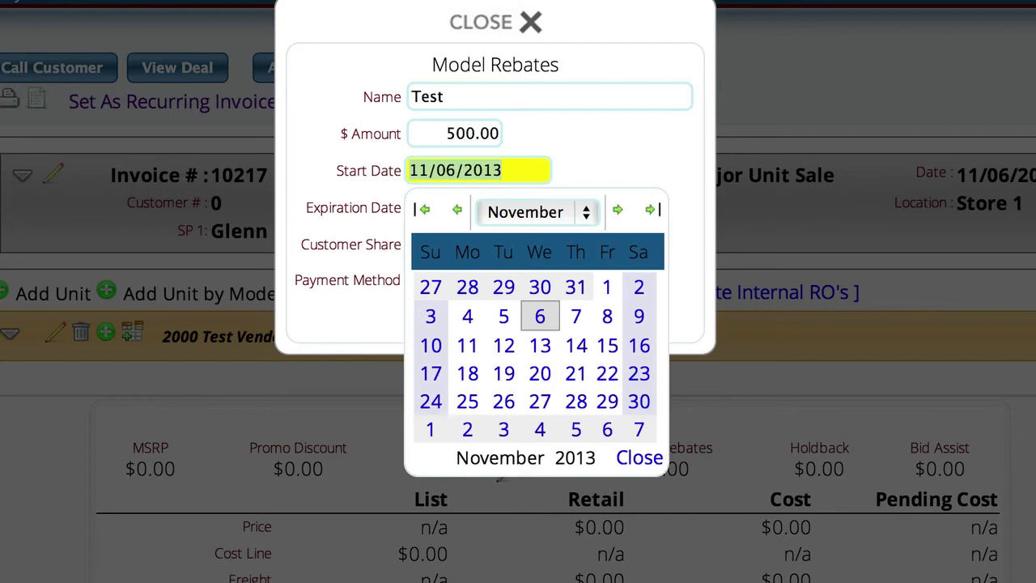
key("Tab")
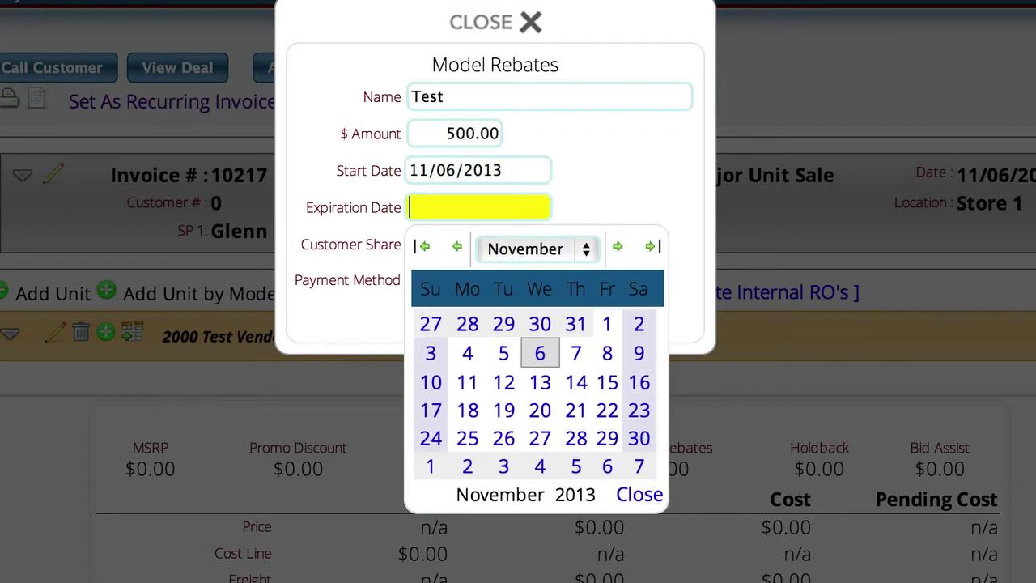
left_click(638, 438)
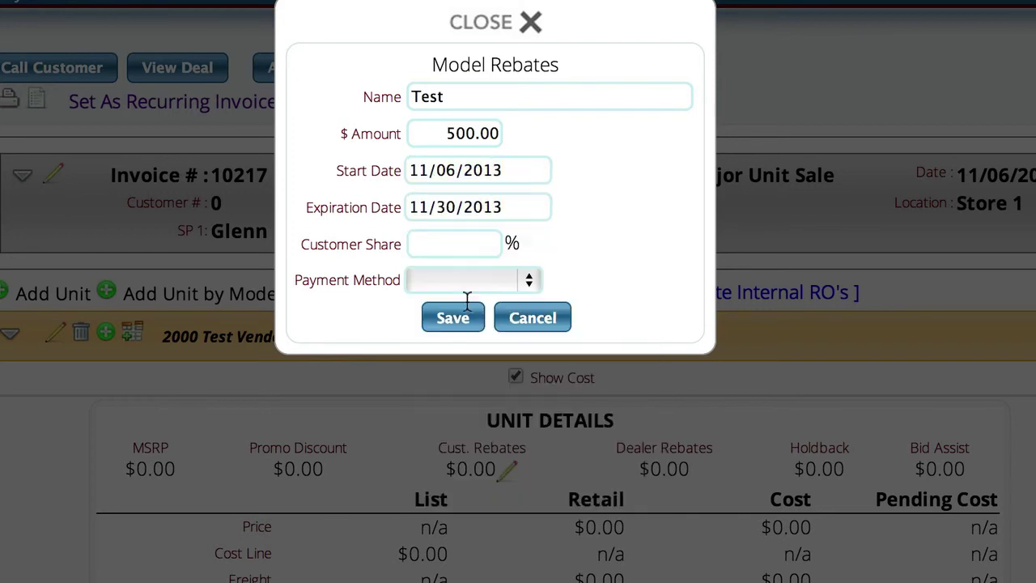
- Give it 100% customer share and Bonus Bucks payment, save, and close the list
left_click(433, 245)
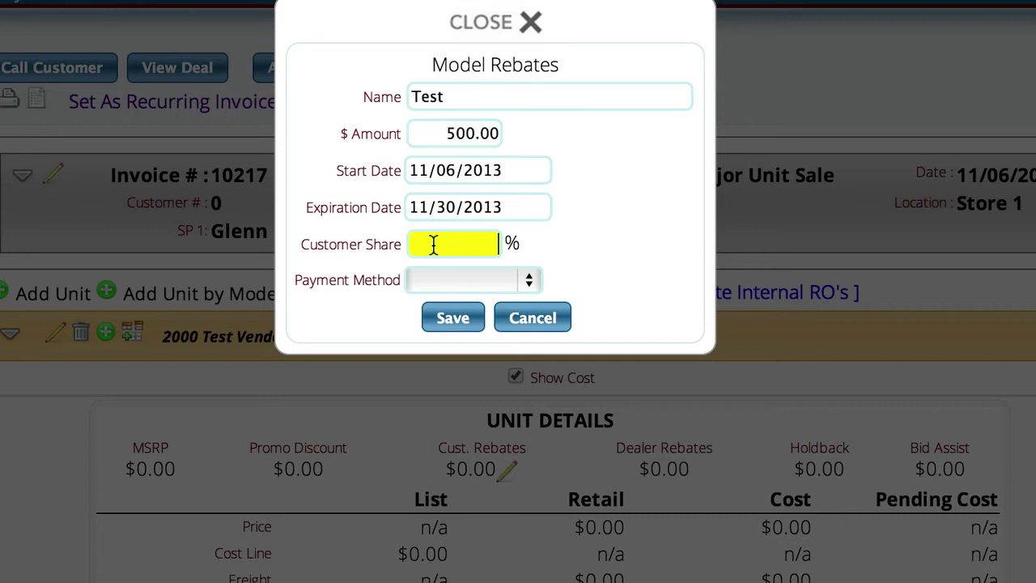
type("100")
left_click(467, 281)
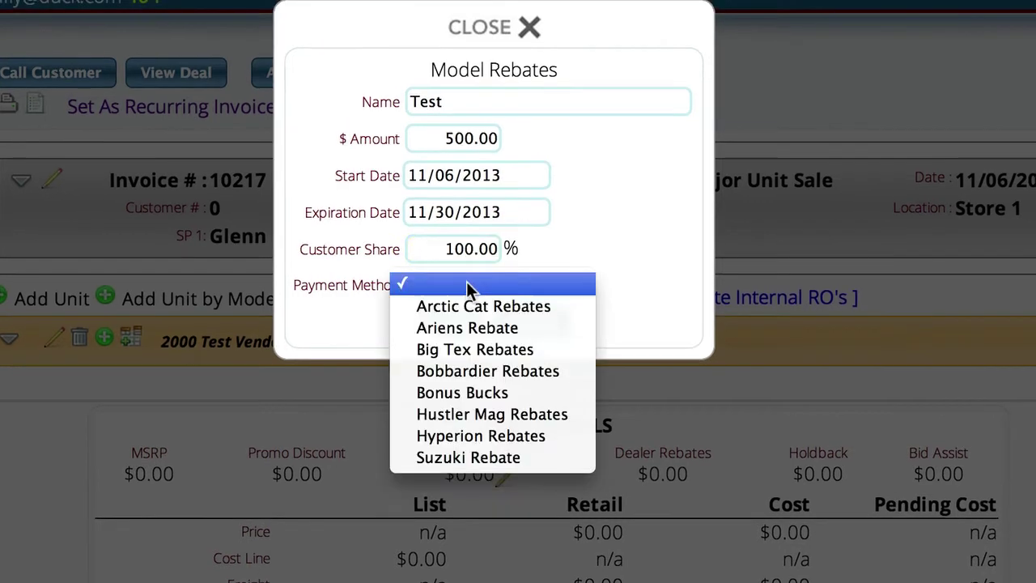
left_click(477, 396)
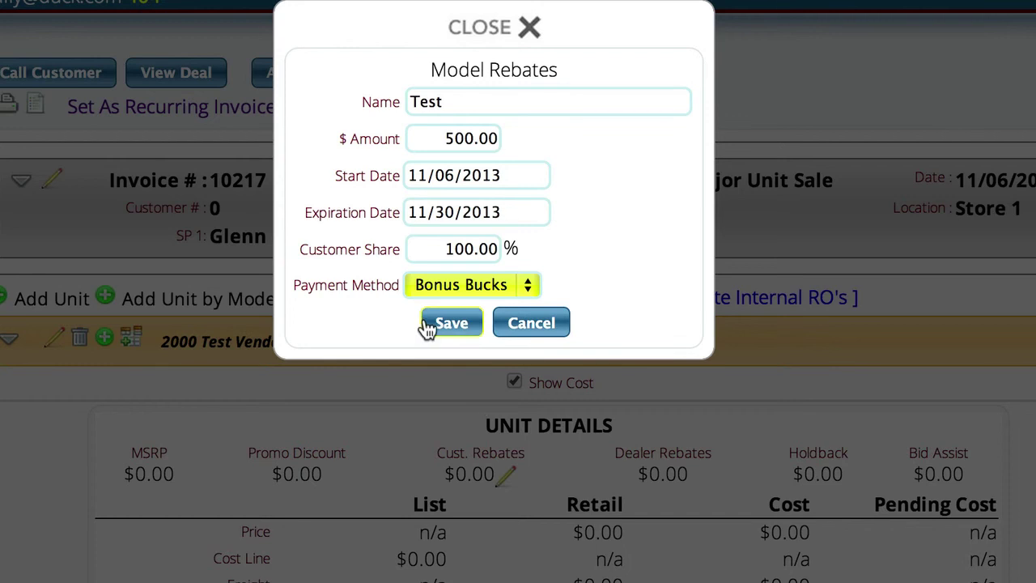
left_click(455, 327)
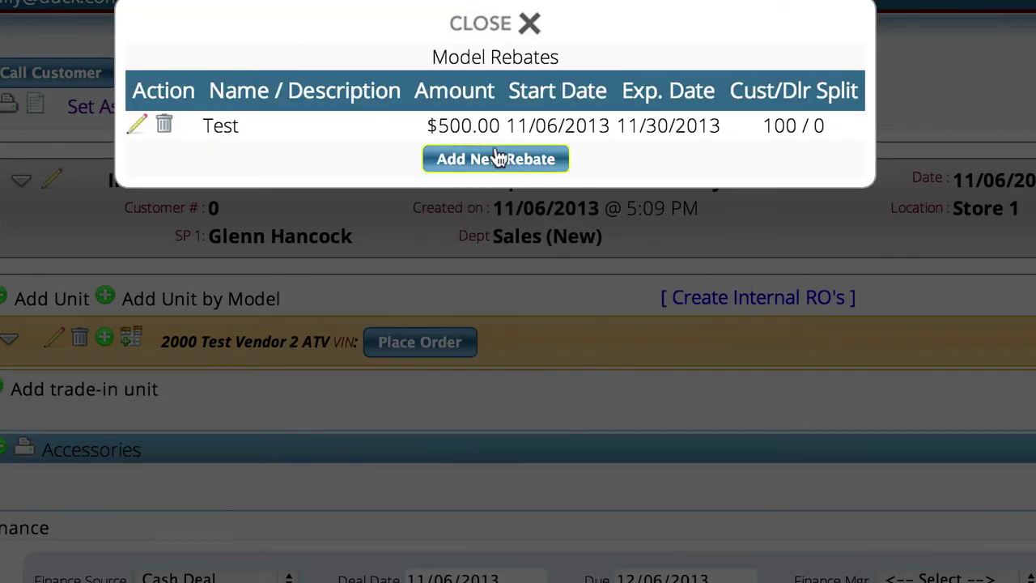
left_click(484, 29)
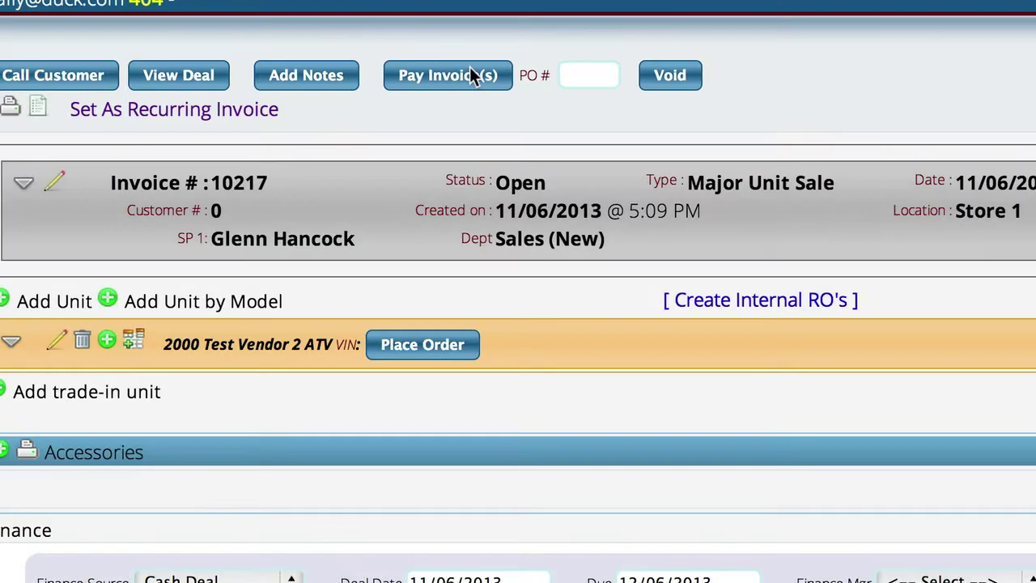
- Expand the ATV unit details, then expand Serialized Items in Settings
left_click(8, 342)
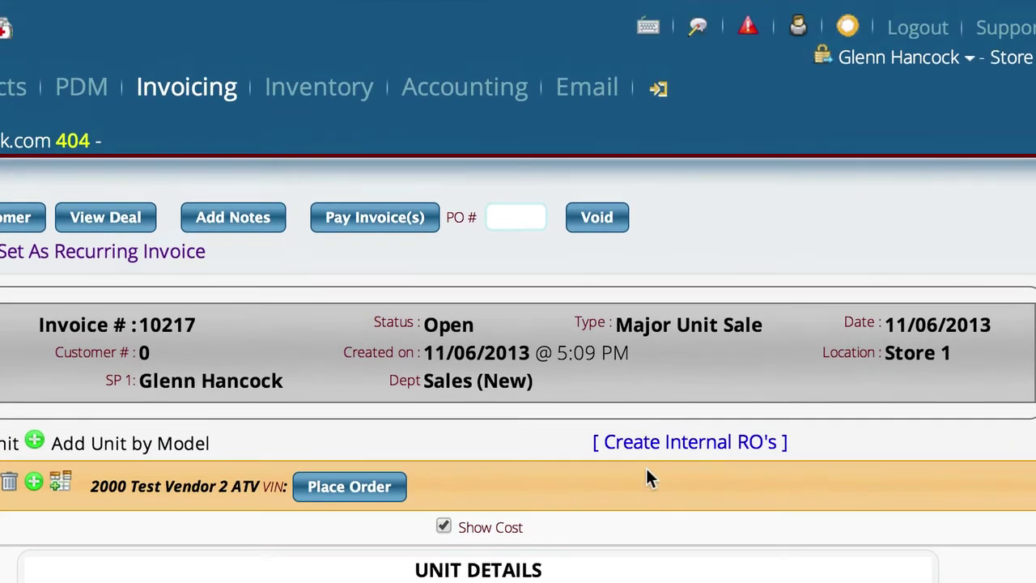
mouse_move(657, 91)
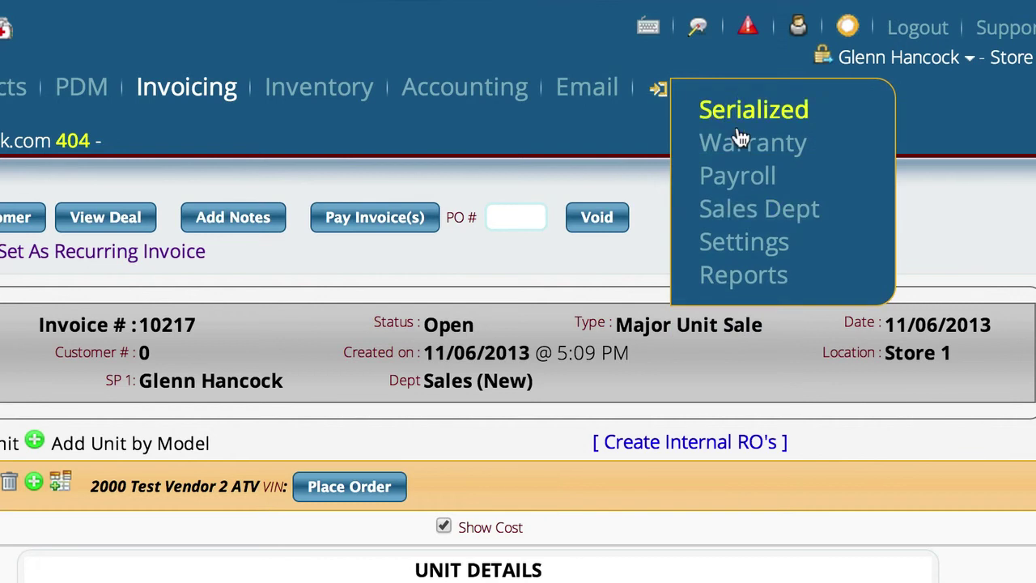
left_click(733, 243)
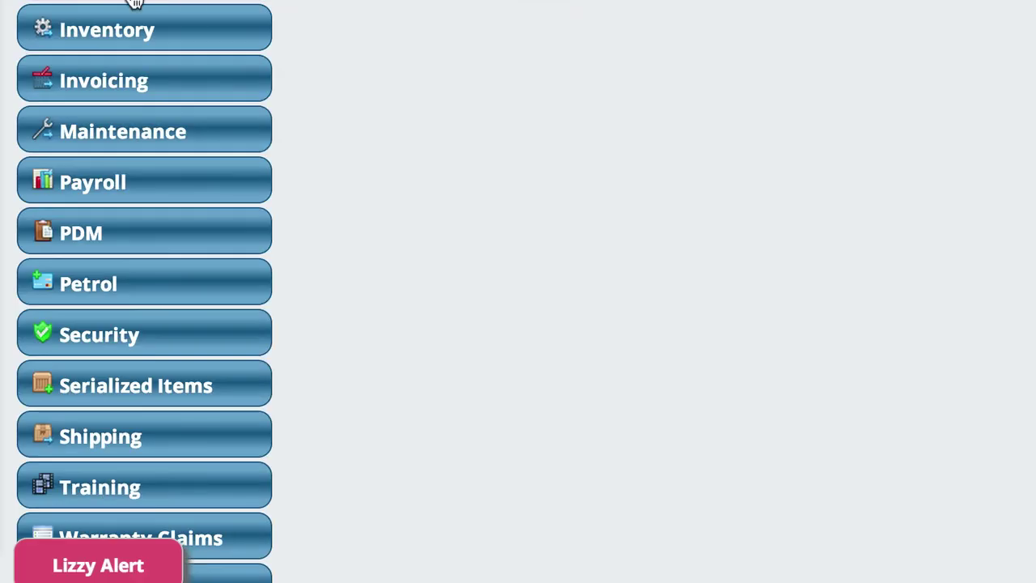
left_click(154, 386)
- Open the Model Numbers list and the consignment model record carrying the rebate
scroll(138, 466, "down", 1)
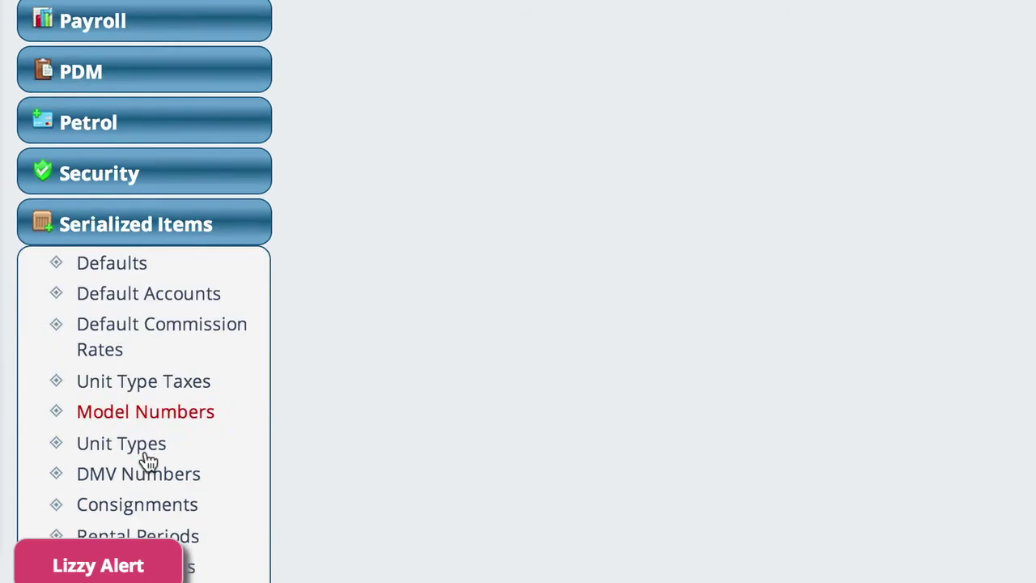
scroll(148, 462, "down", 3)
left_click(135, 400)
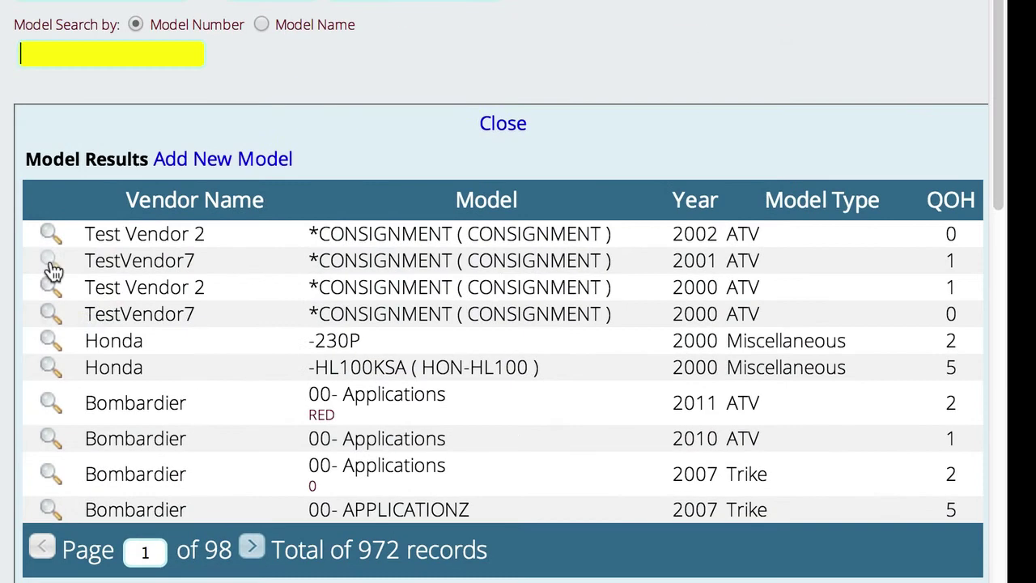
left_click(51, 317)
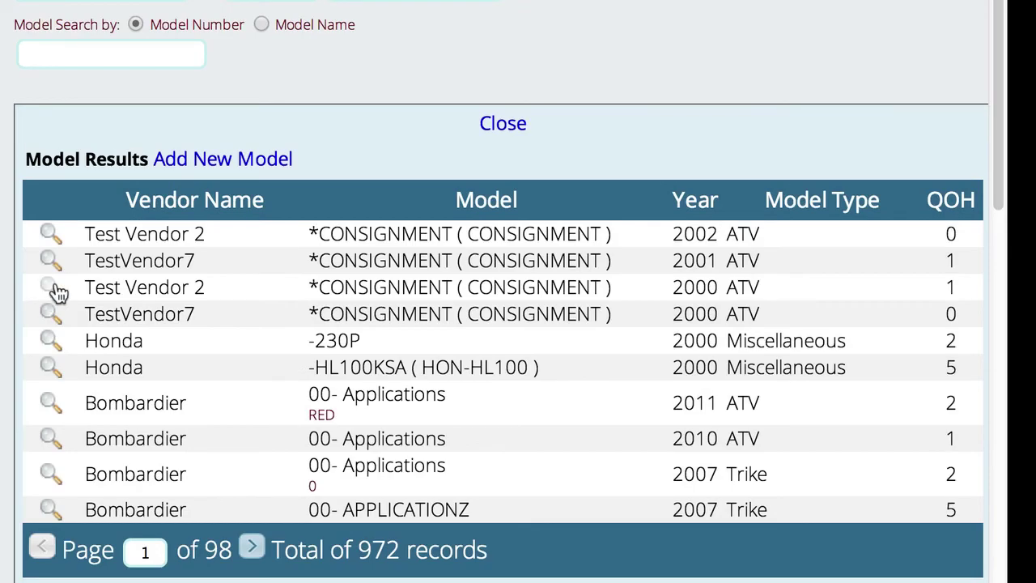
left_click(51, 286)
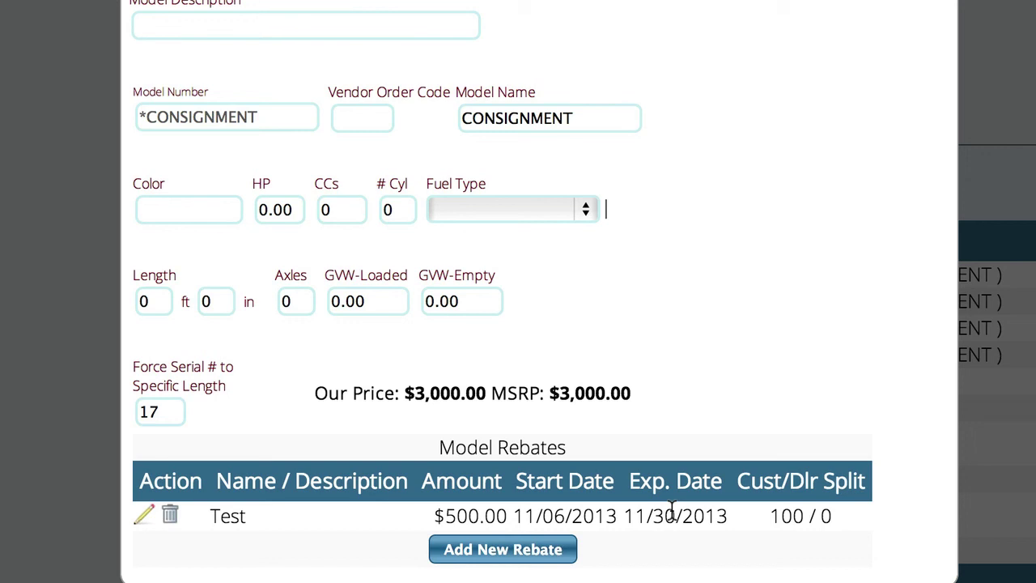
- Close the model record showing the $500 Test rebate, returning to Model Results
left_click(539, 4)
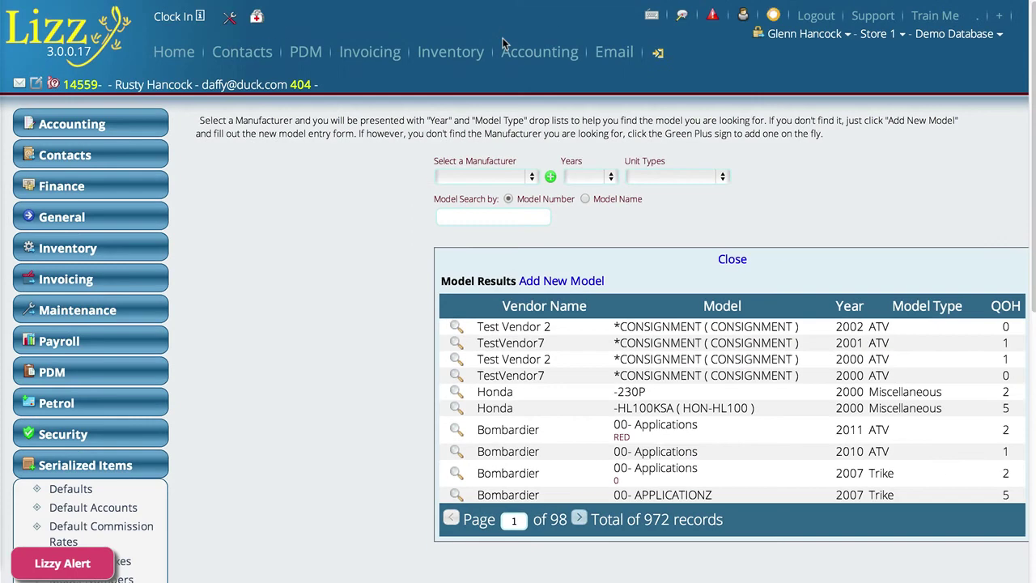